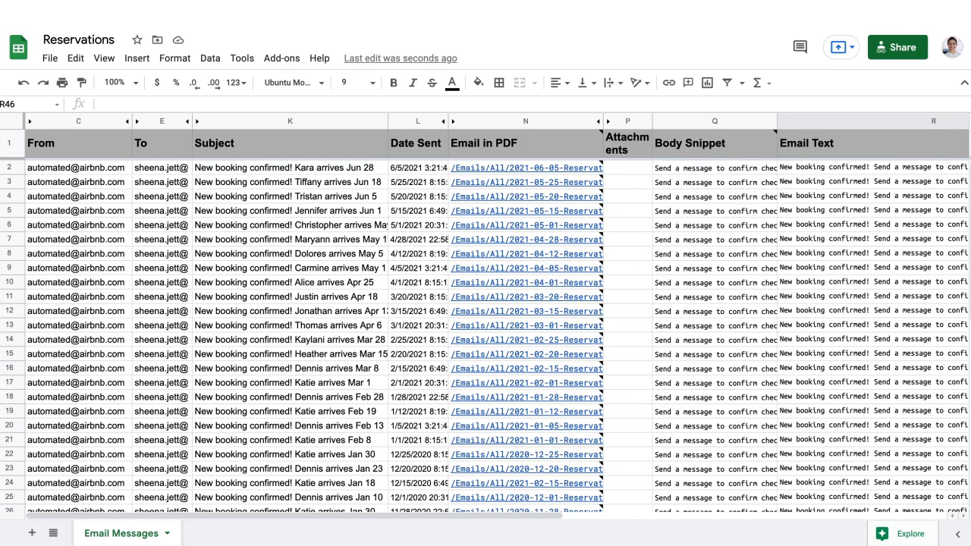
pyautogui.scroll(-1, 486, 319)
pyautogui.scroll(-1, 486, 319)
pyautogui.scroll(-1, 485, 319)
pyautogui.scroll(-1, 486, 319)
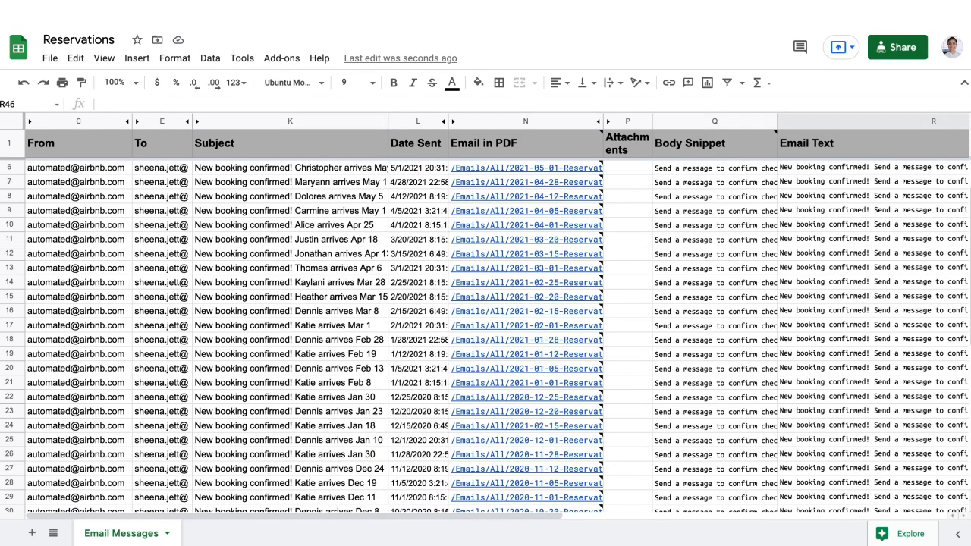
pyautogui.scroll(-3, 486, 319)
pyautogui.scroll(-3, 486, 319)
pyautogui.scroll(-1, 485, 318)
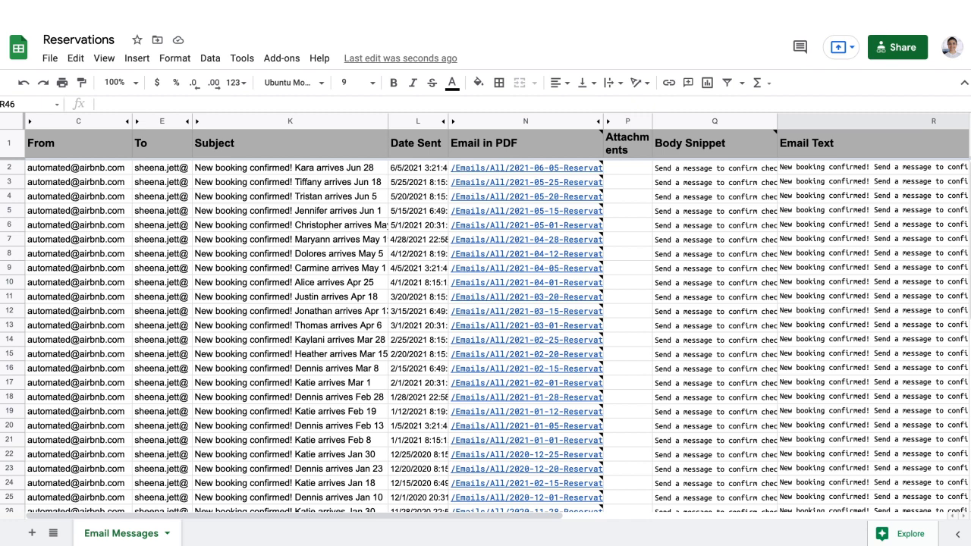
pyautogui.scroll(-1, 485, 304)
pyautogui.scroll(-1, 485, 304)
pyautogui.scroll(-2, 486, 303)
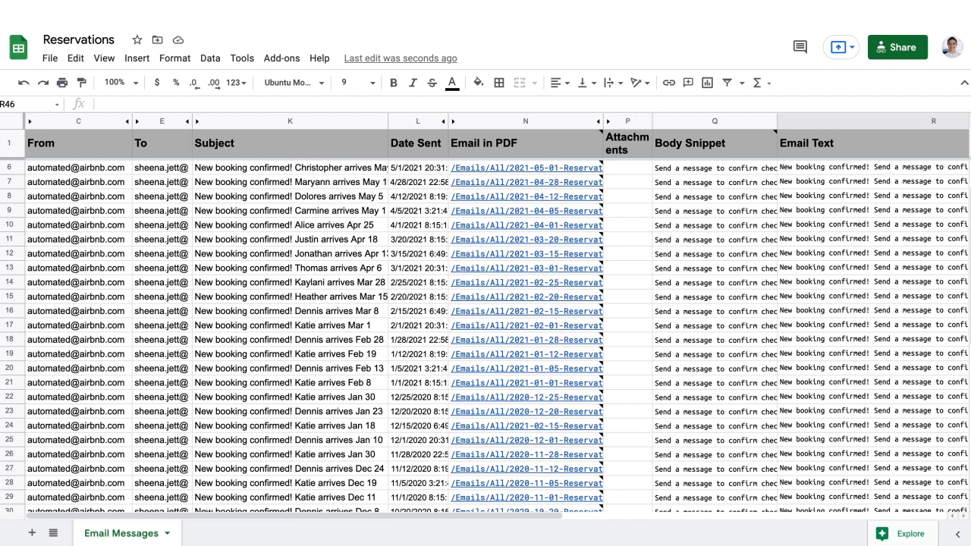
pyautogui.scroll(-2, 486, 304)
pyautogui.scroll(-3, 486, 304)
pyautogui.scroll(-2, 486, 304)
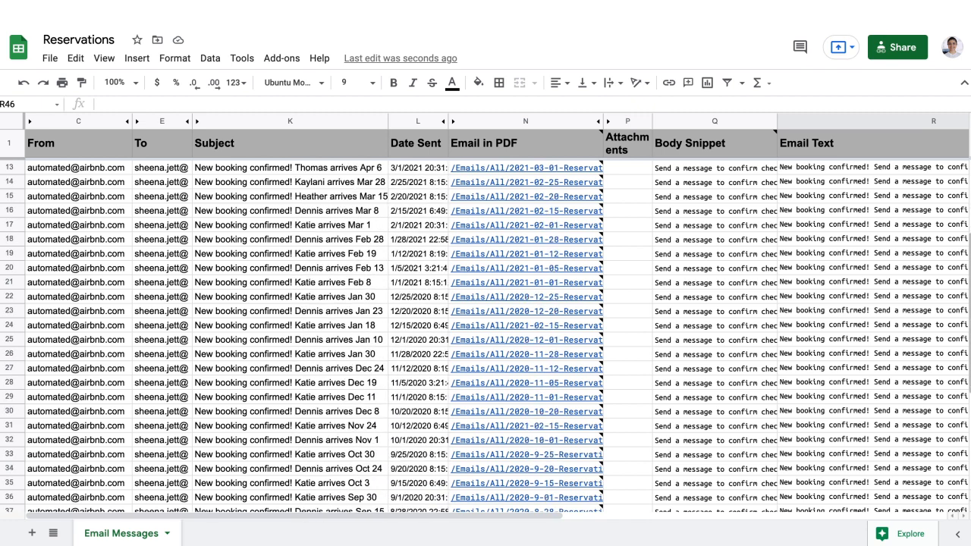